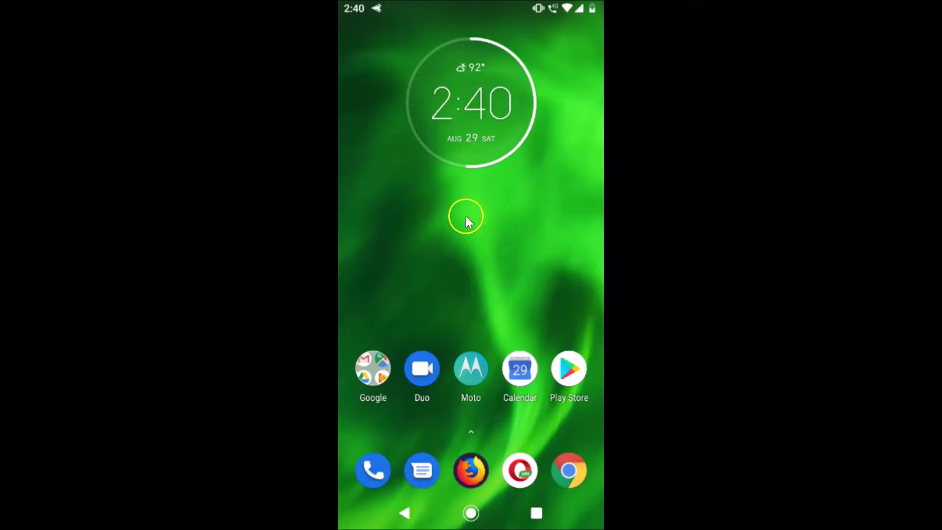
- Search Google Play for 'instagram' and open the Instagram listing
click(569, 372)
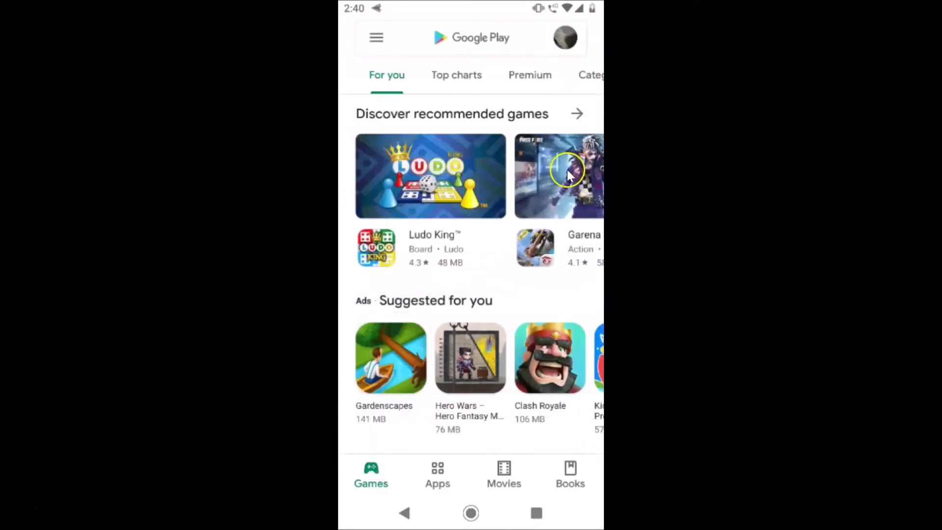
click(504, 43)
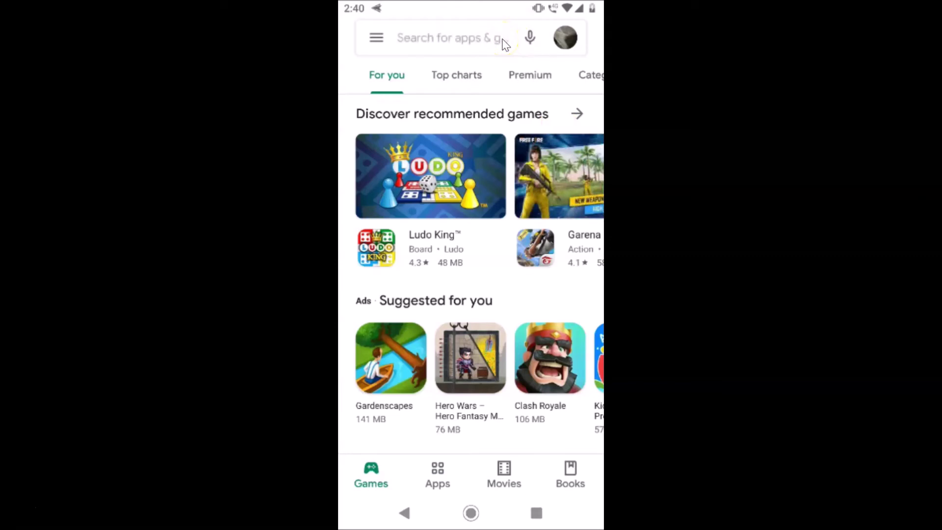
text(ins)
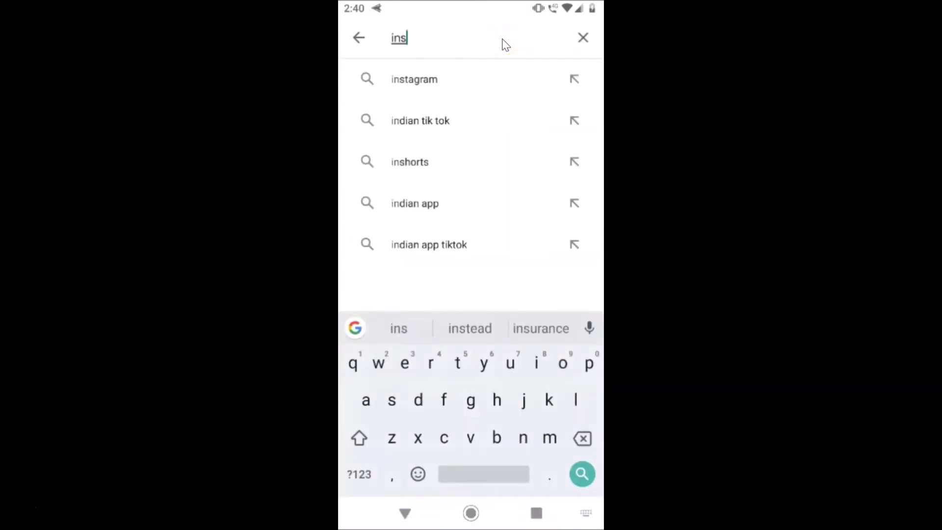
text(tagra)
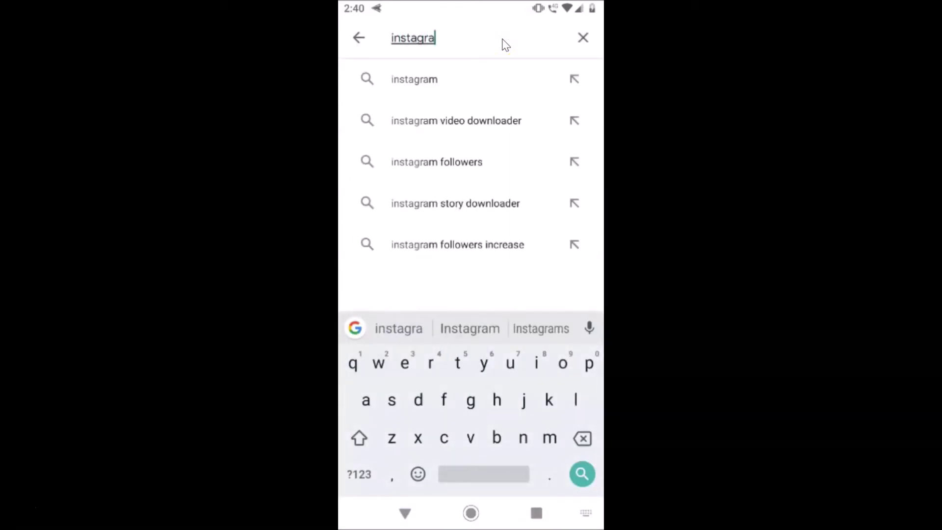
text(m)
key(Return)
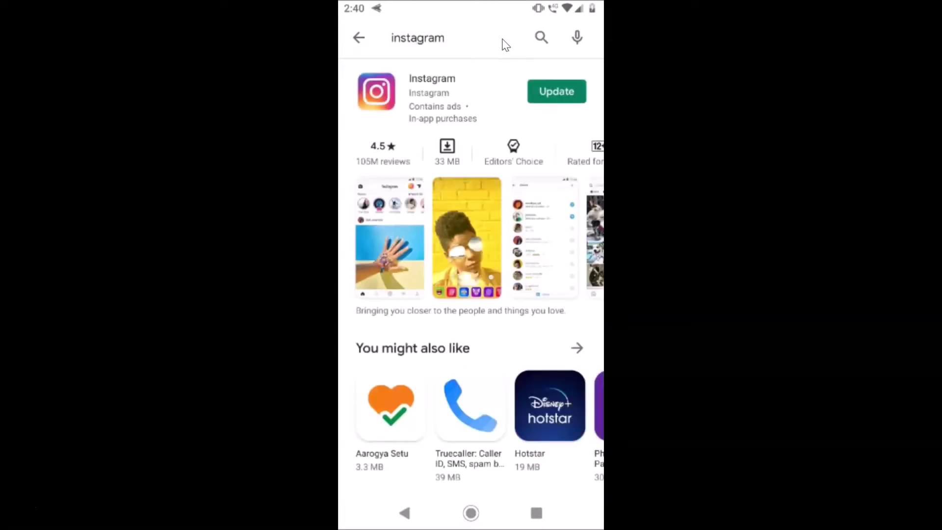
click(440, 97)
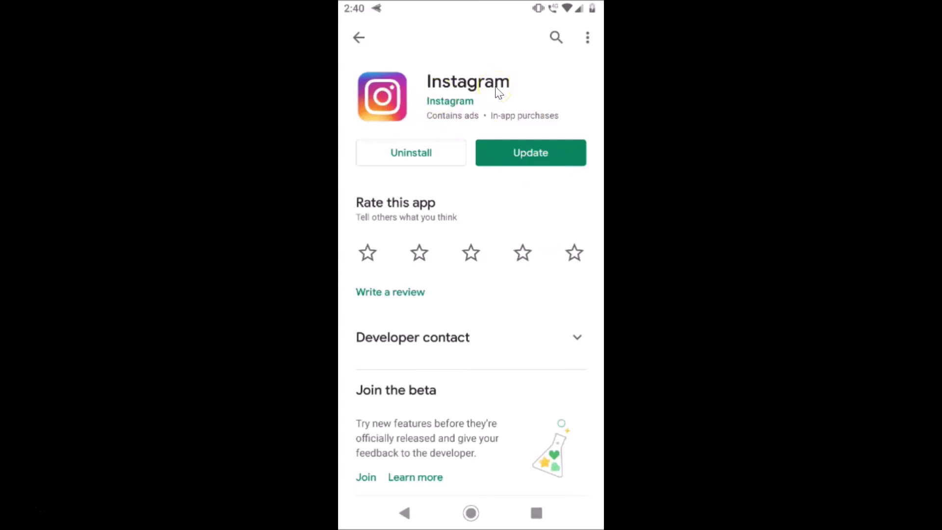
- Install the available Instagram update, then launch the app from its listing
click(537, 158)
click(524, 152)
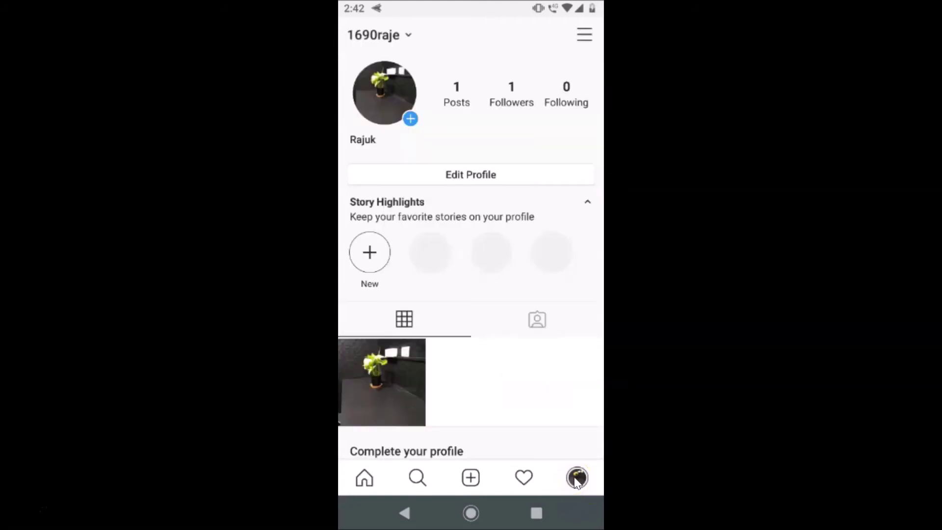
- Open the account options side menu from the profile page
click(584, 37)
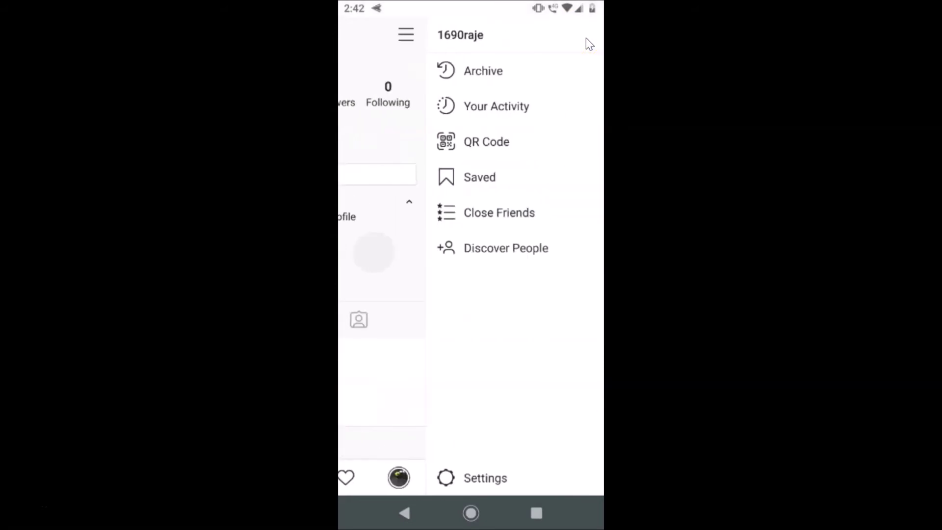
- Go to Settings in the side menu and open the Theme page
click(463, 478)
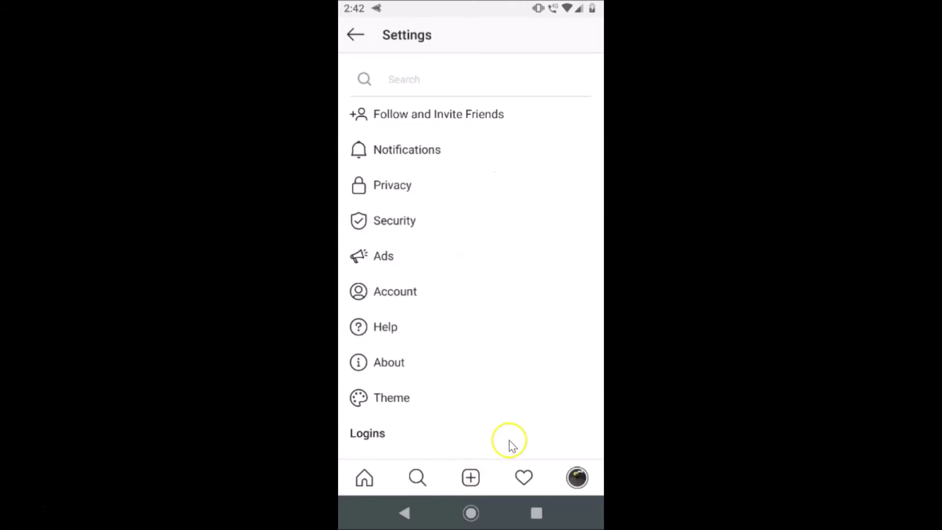
click(390, 401)
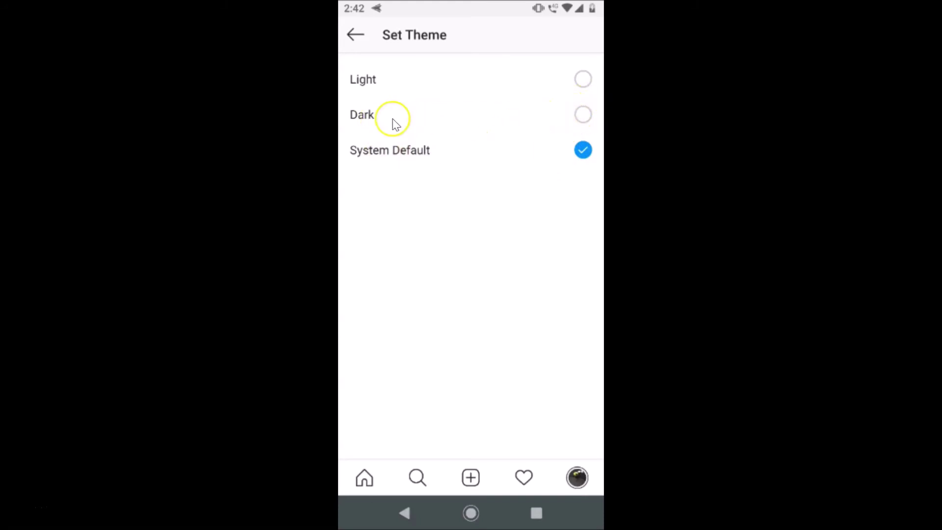
- Choose Dark on the Set Theme page and go back twice to the profile
click(574, 117)
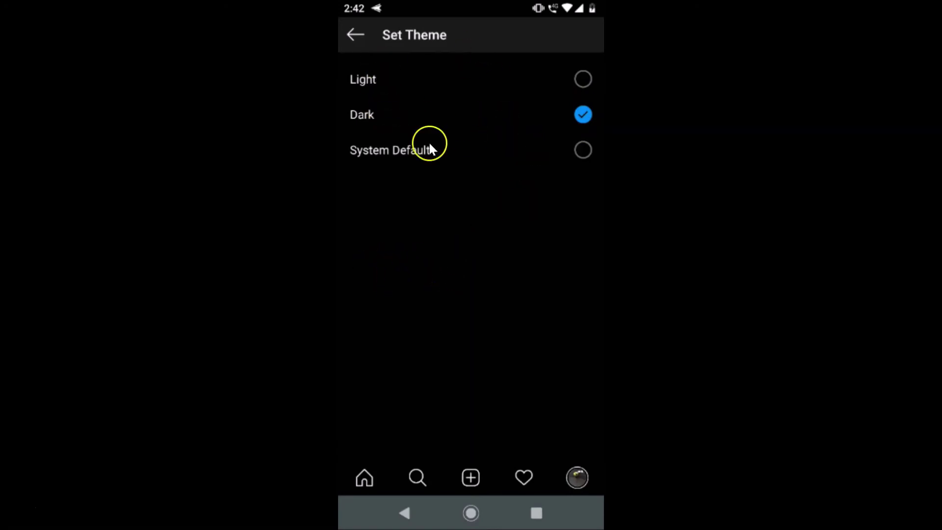
click(352, 36)
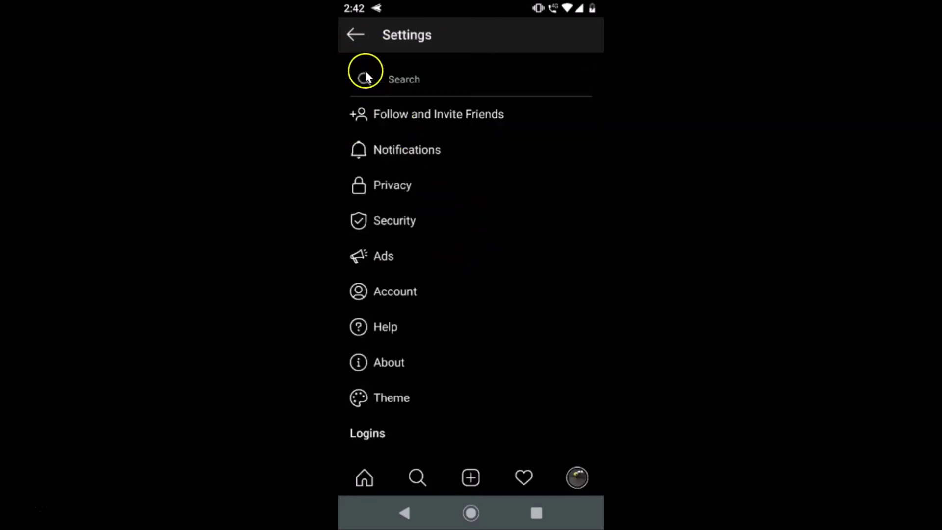
click(355, 36)
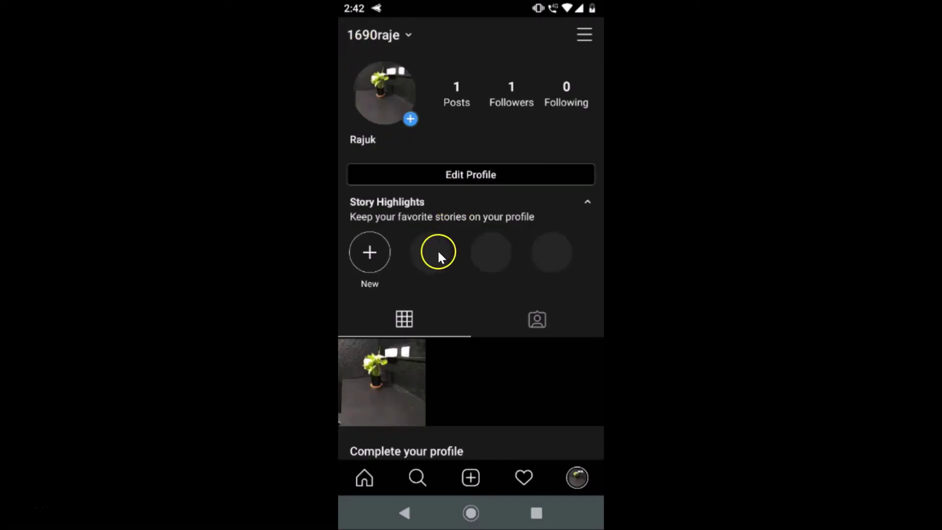